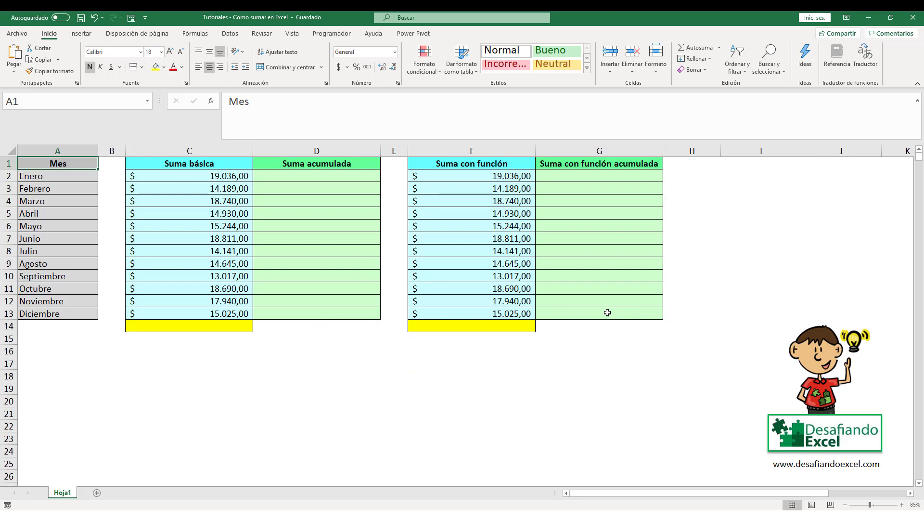
# Step: Enter =C2+C3+…+C13 in C14, totaling the twelve monthly amounts to 194.408,00
pyautogui.click(211, 162)
pyautogui.click(188, 326)
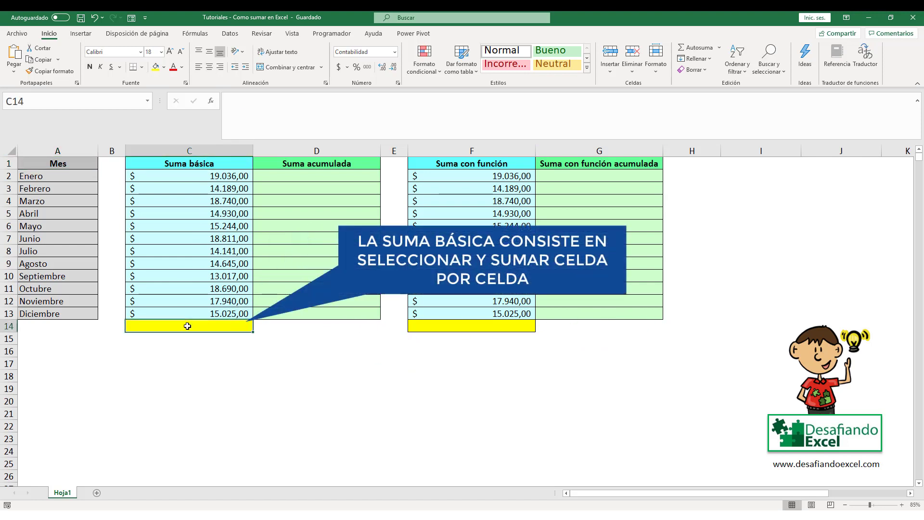
pyautogui.write('=')
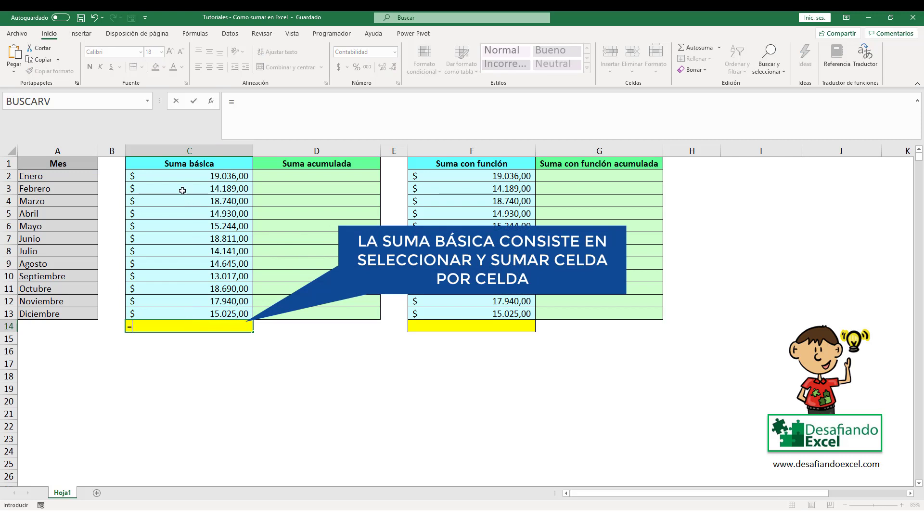
pyautogui.click(176, 179)
pyautogui.write('+')
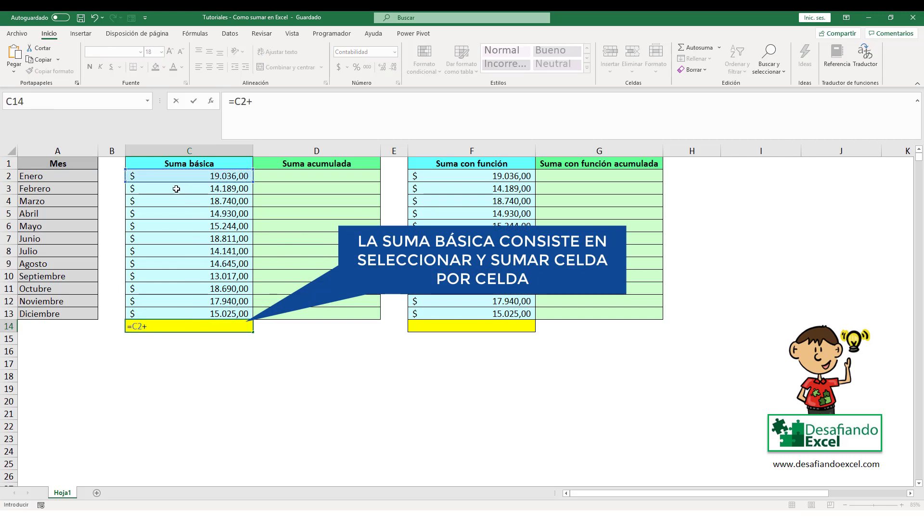
pyautogui.click(179, 188)
pyautogui.write('+')
pyautogui.click(176, 201)
pyautogui.write('+')
pyautogui.click(177, 212)
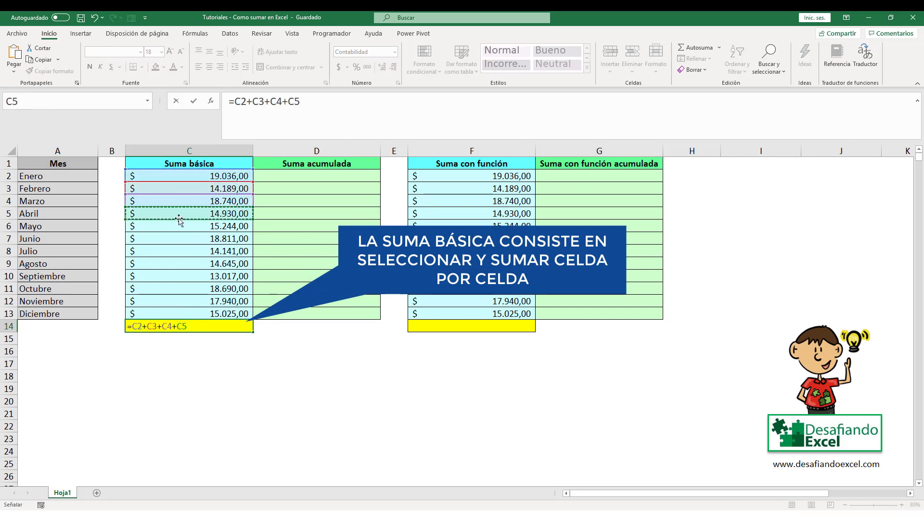
pyautogui.write('+')
pyautogui.click(176, 226)
pyautogui.write('+')
pyautogui.click(176, 239)
pyautogui.write('+')
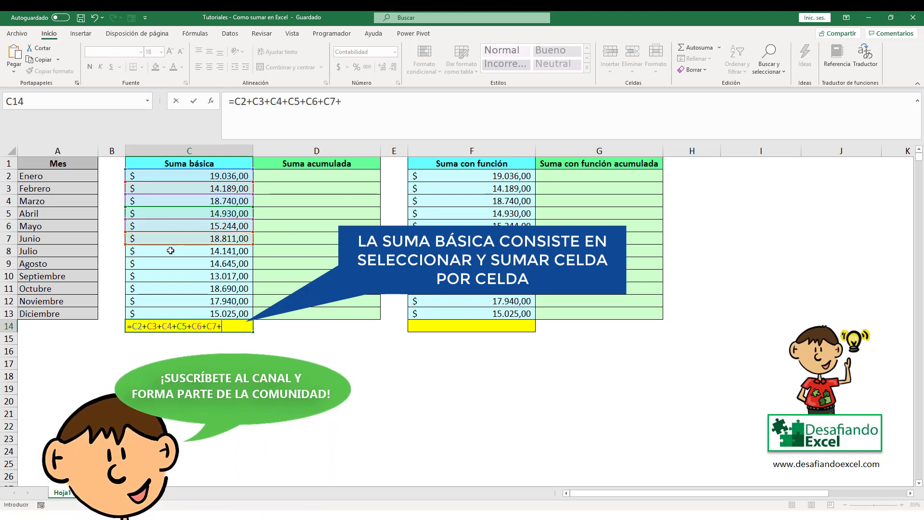
pyautogui.click(176, 251)
pyautogui.write('+')
pyautogui.click(176, 263)
pyautogui.write('+')
pyautogui.click(172, 277)
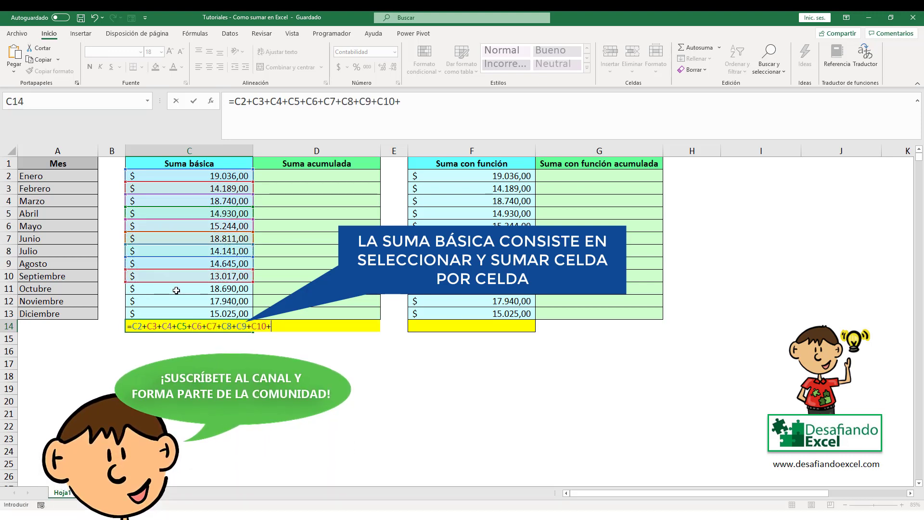
pyautogui.write('+')
pyautogui.click(173, 288)
pyautogui.write('+')
pyautogui.click(172, 301)
pyautogui.write('+')
pyautogui.click(170, 314)
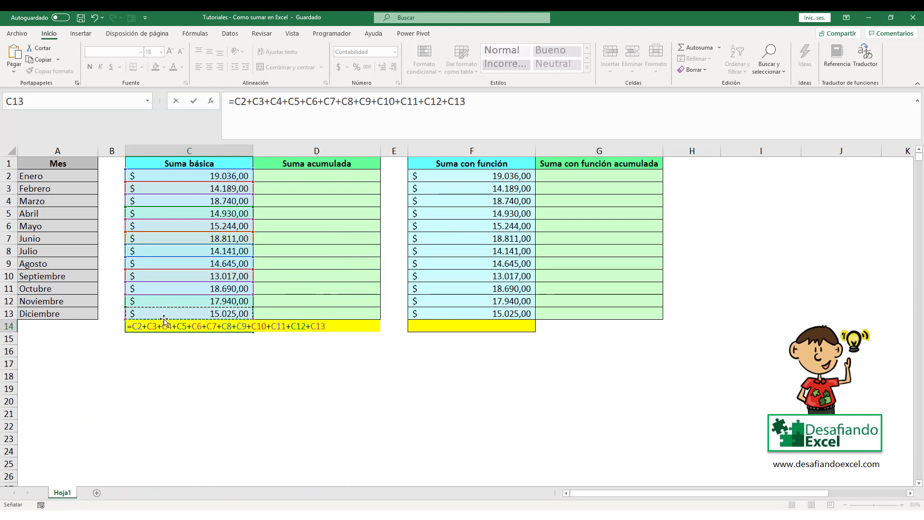
pyautogui.press('Return')
pyautogui.click(243, 326)
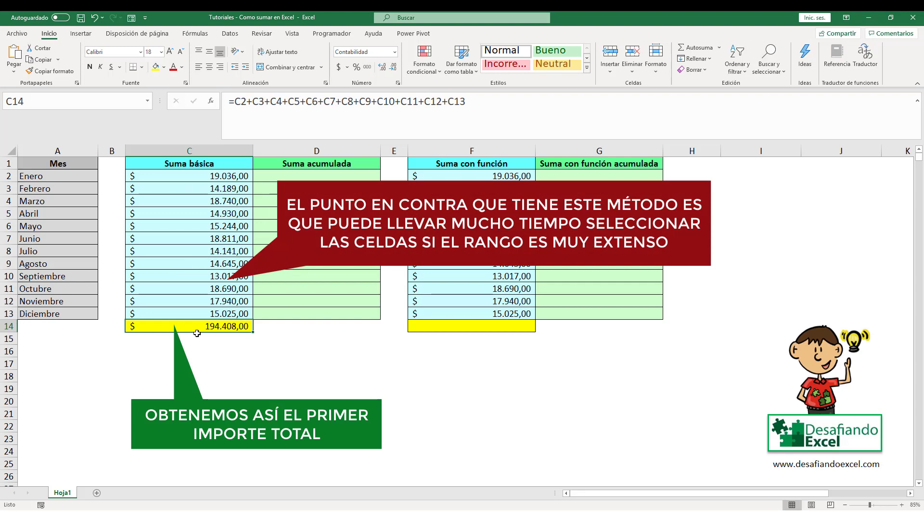
# Step: Enter =SUMA(F2:F13) in F14 so the Suma con función total shows 194.408,00
pyautogui.click(491, 164)
pyautogui.click(473, 326)
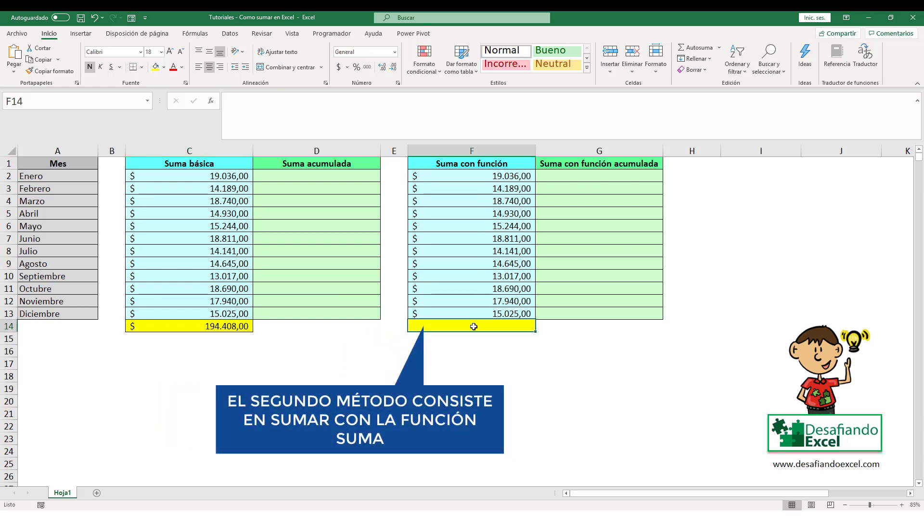
pyautogui.write('=SU')
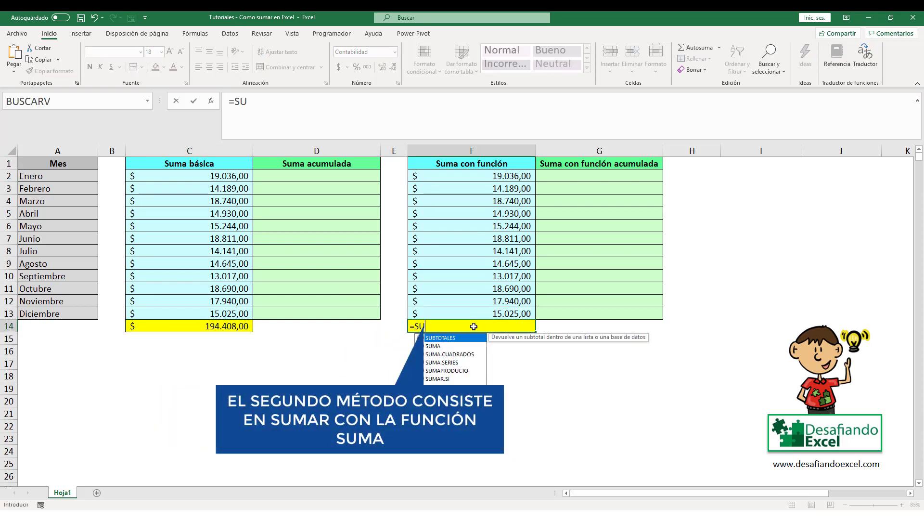
pyautogui.write('MA(')
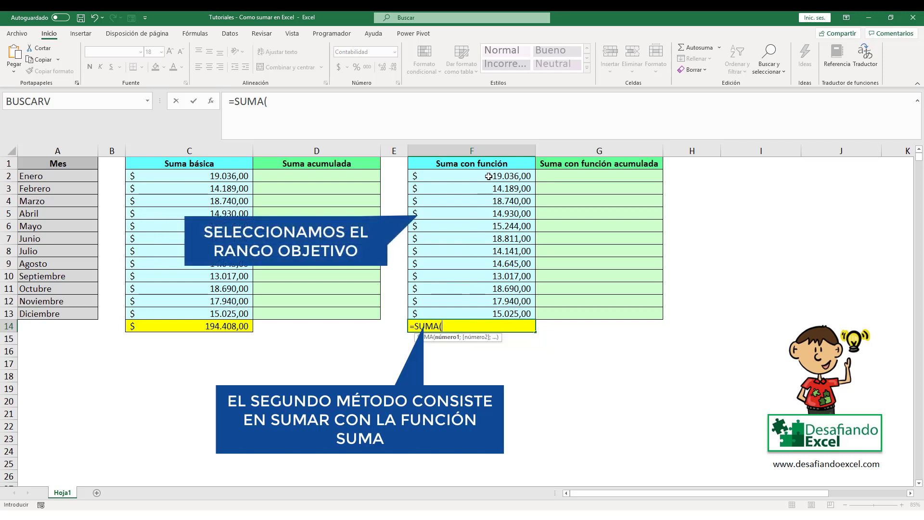
pyautogui.moveTo(481, 176); pyautogui.dragTo(468, 317)
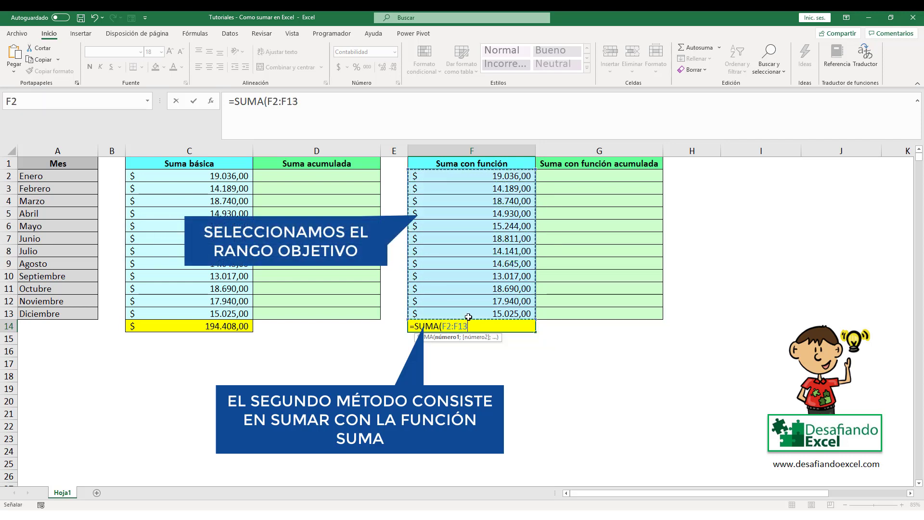
pyautogui.write(')')
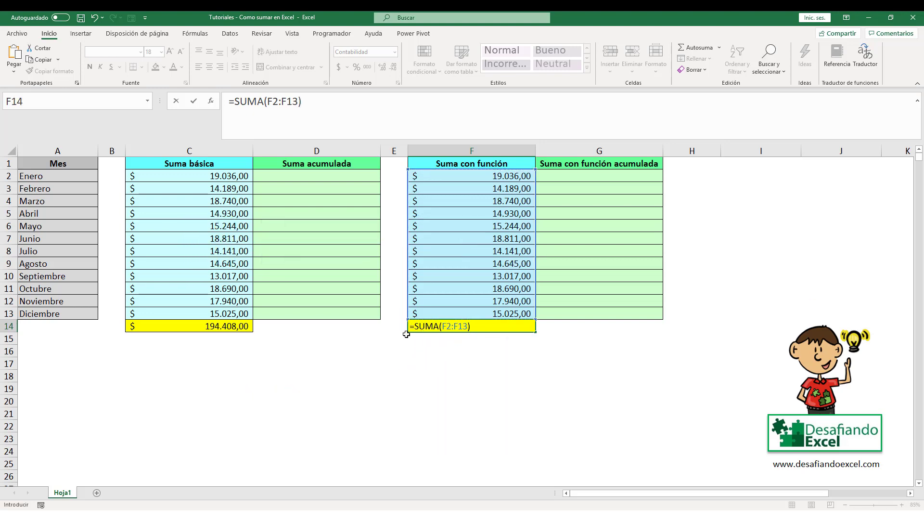
pyautogui.press('Return')
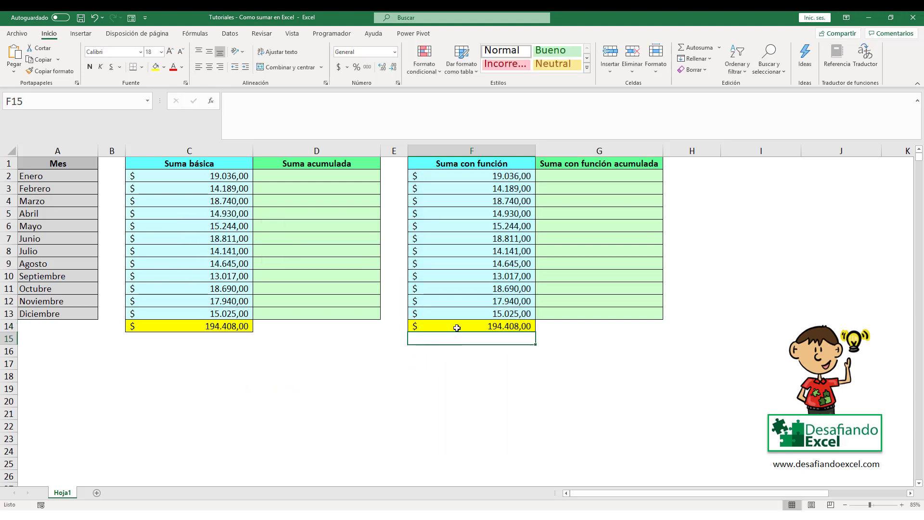
pyautogui.click(456, 327)
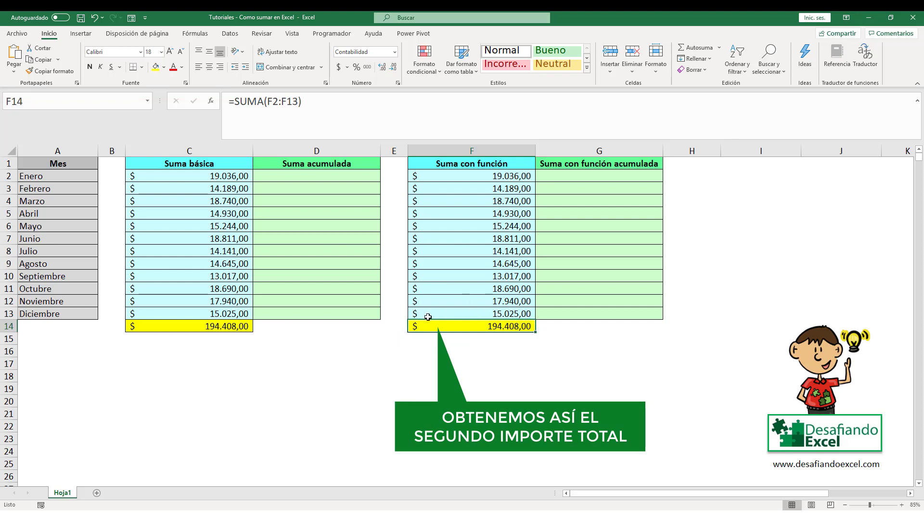
# Step: Enter =C2 in D2 as the first Suma acumulada running total
pyautogui.click(308, 163)
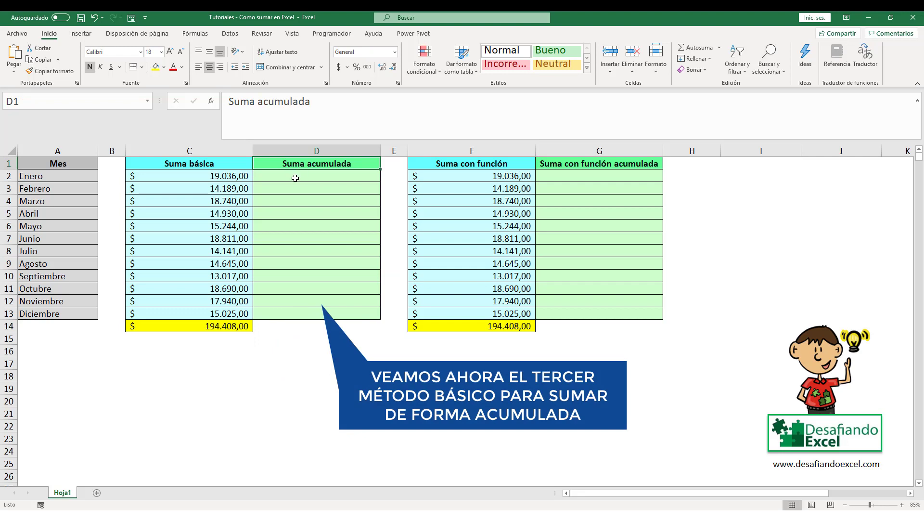
pyautogui.click(295, 180)
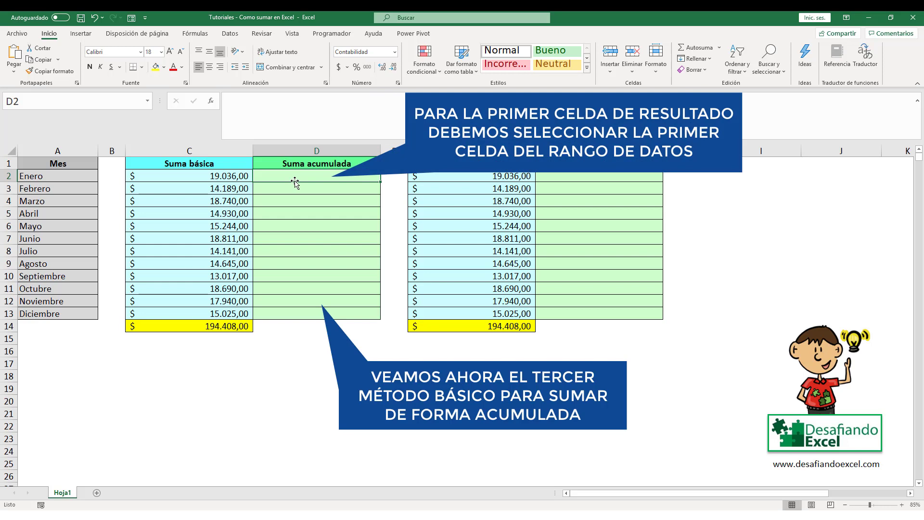
pyautogui.write('=')
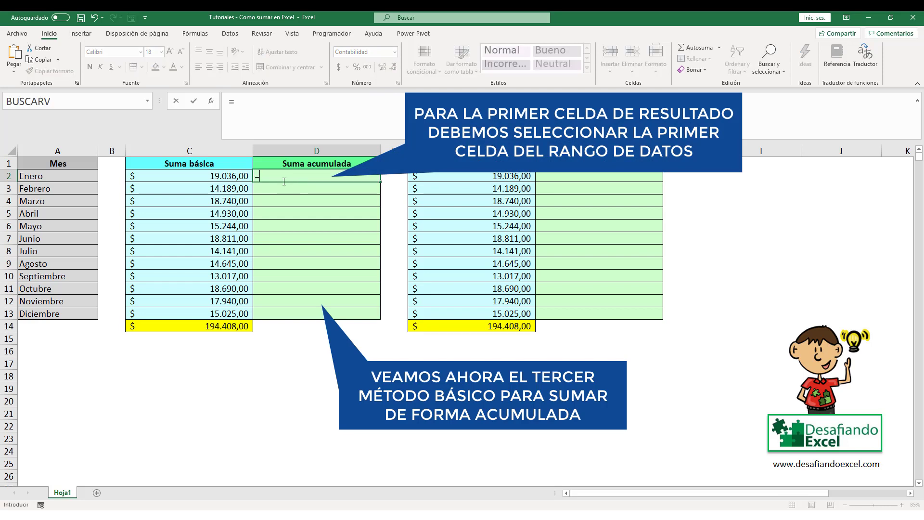
pyautogui.click(225, 177)
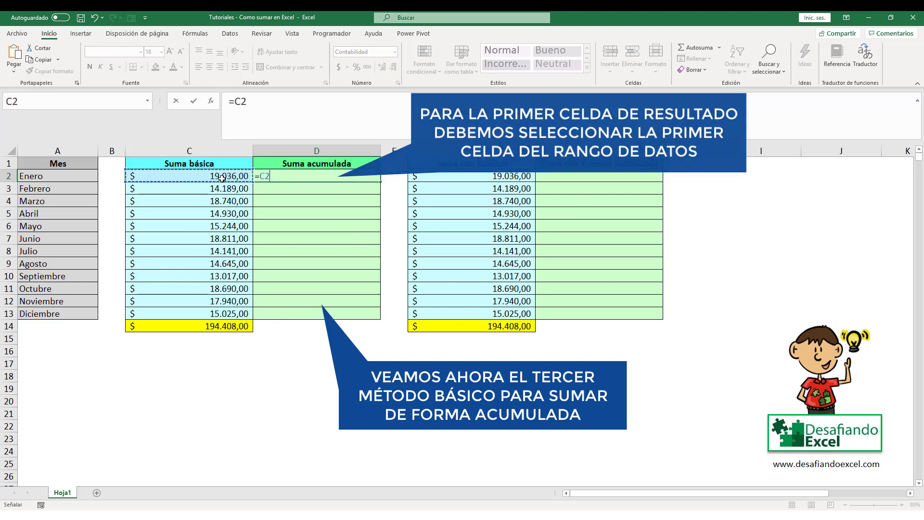
pyautogui.press('Return')
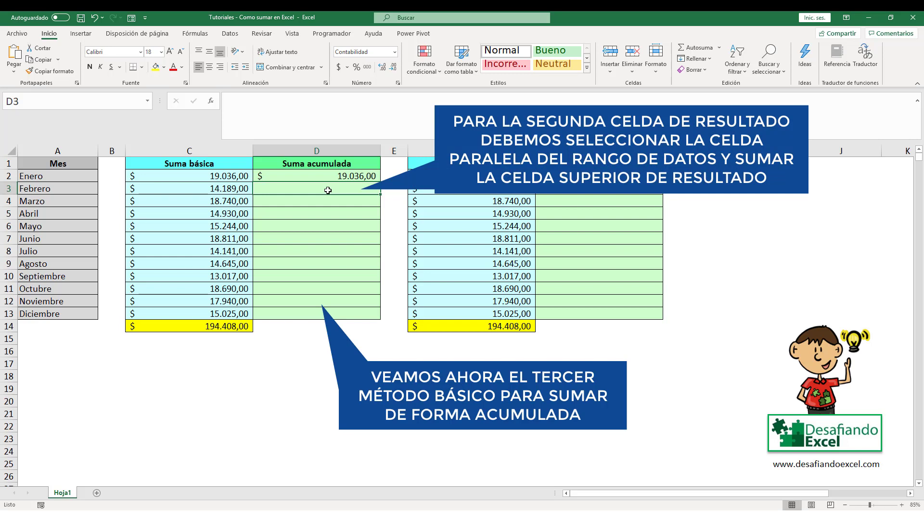
# Step: Enter =C3+D2 in D3 and fill it down to D13, reaching 194.408,00
pyautogui.write('=')
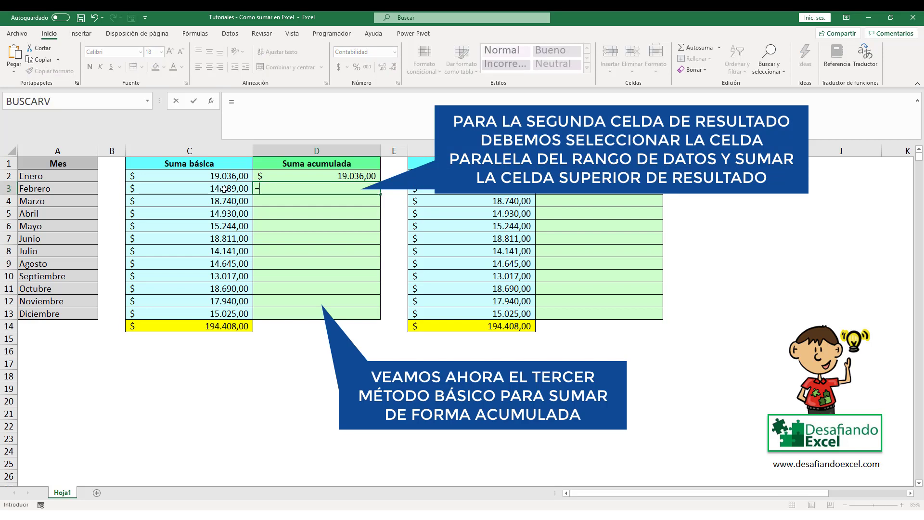
pyautogui.click(224, 189)
pyautogui.write('+')
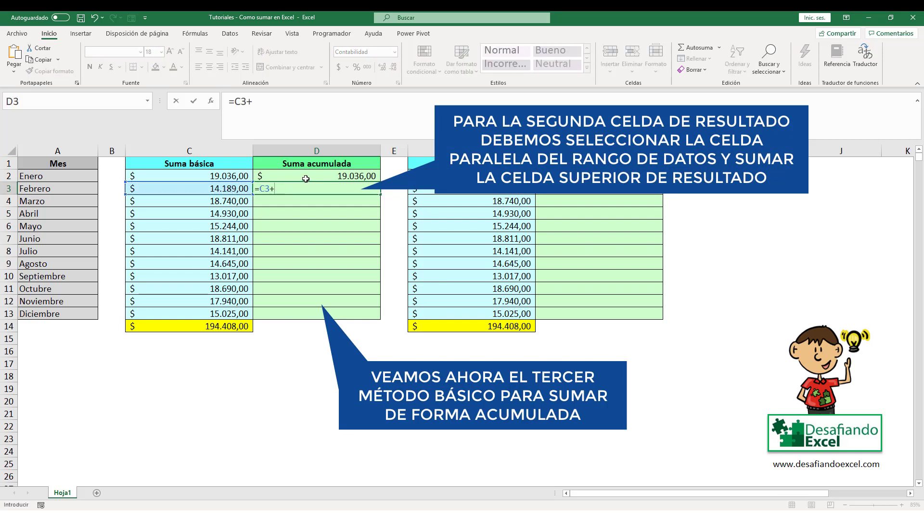
pyautogui.click(306, 179)
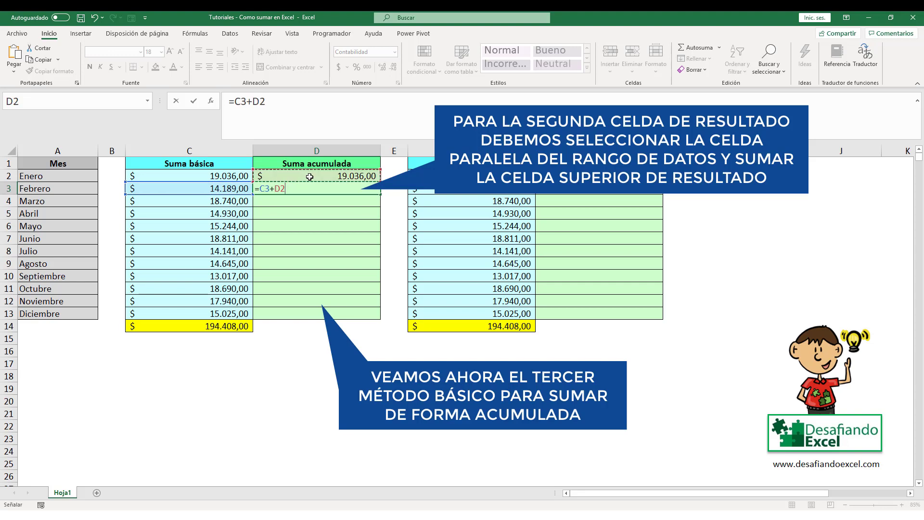
pyautogui.press('Return')
pyautogui.click(353, 189)
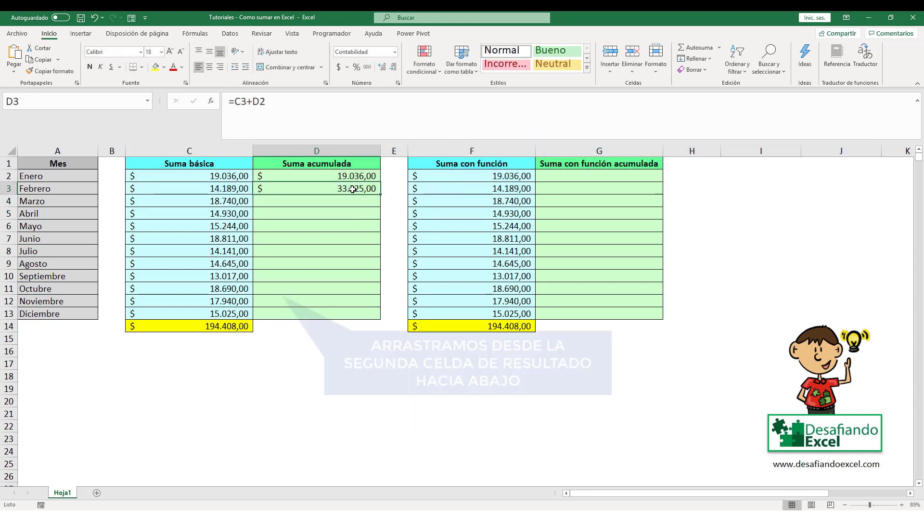
pyautogui.moveTo(380, 194); pyautogui.dragTo(368, 316)
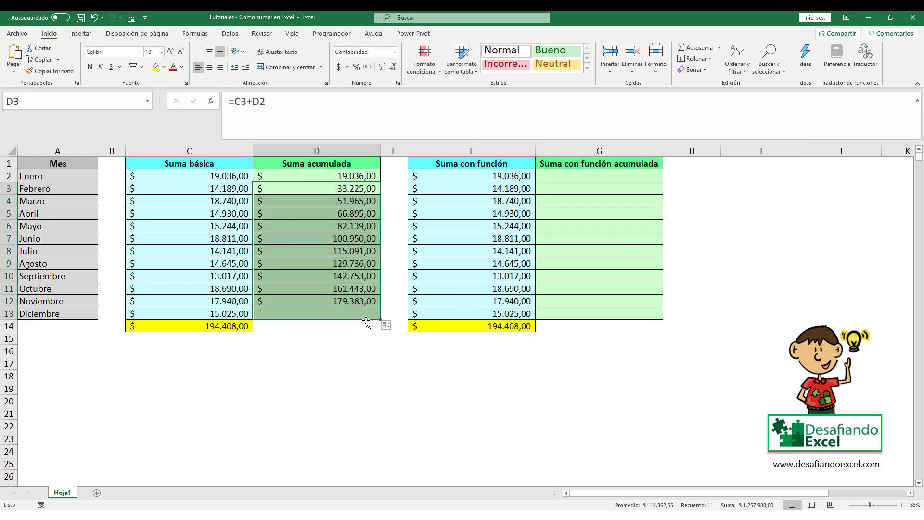
pyautogui.click(332, 313)
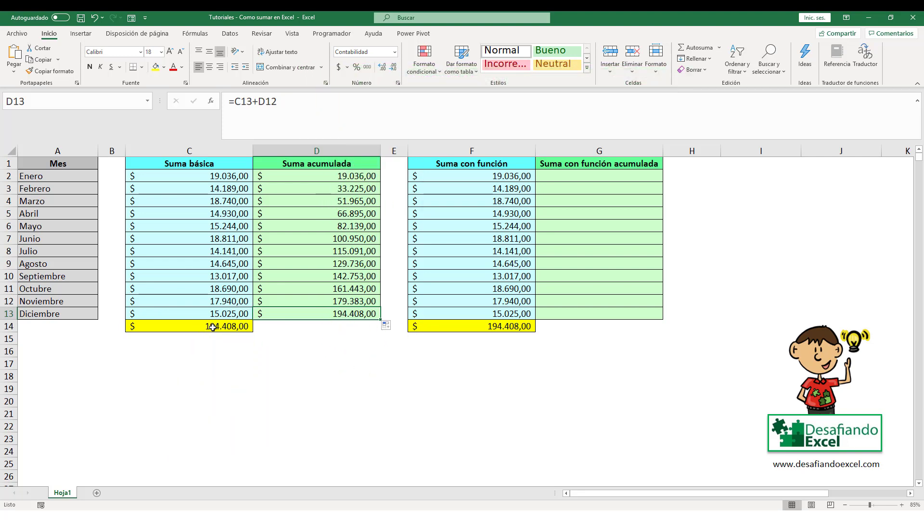
pyautogui.click(604, 161)
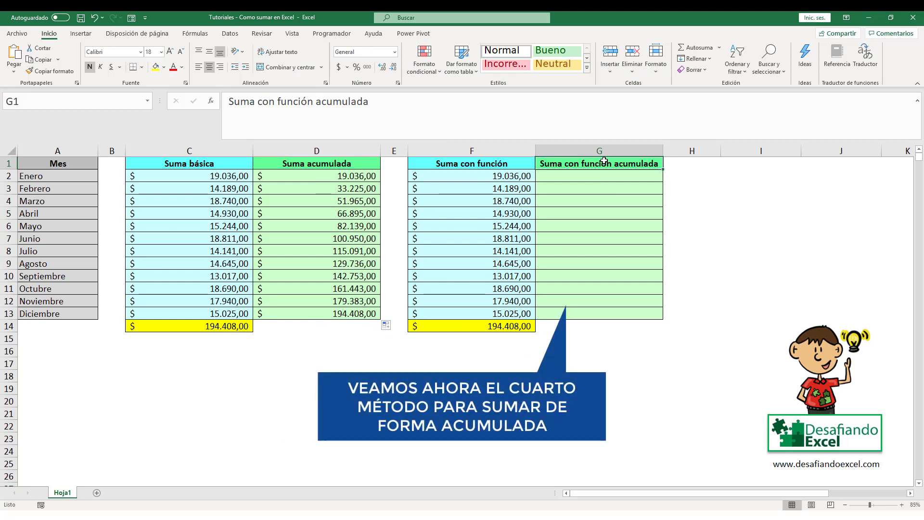
# Step: Enter =SUMA($F$2:F2) in G2 with the F2 start made absolute
pyautogui.click(597, 175)
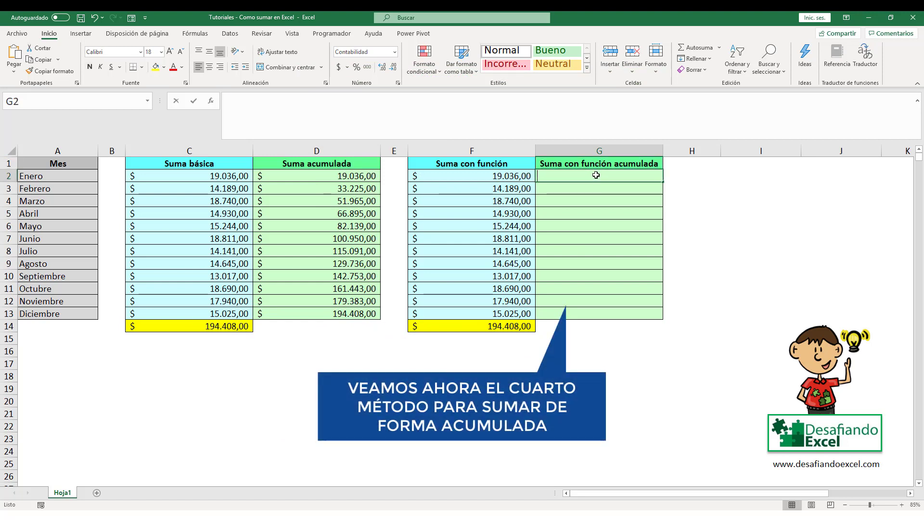
pyautogui.write('=SUM')
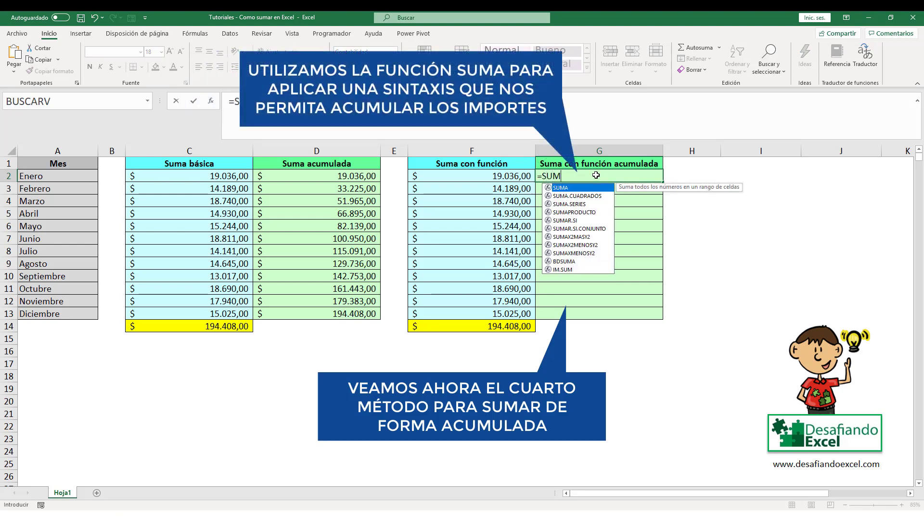
pyautogui.write('A(')
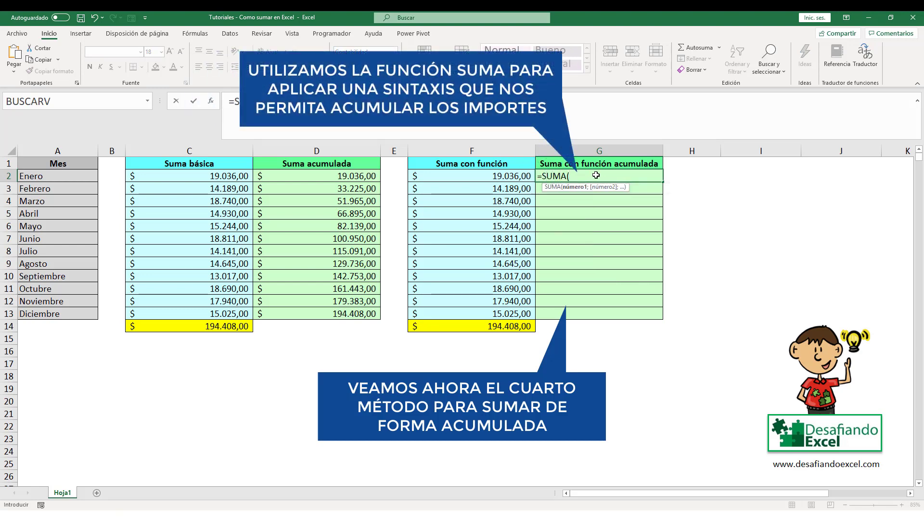
pyautogui.click(515, 180)
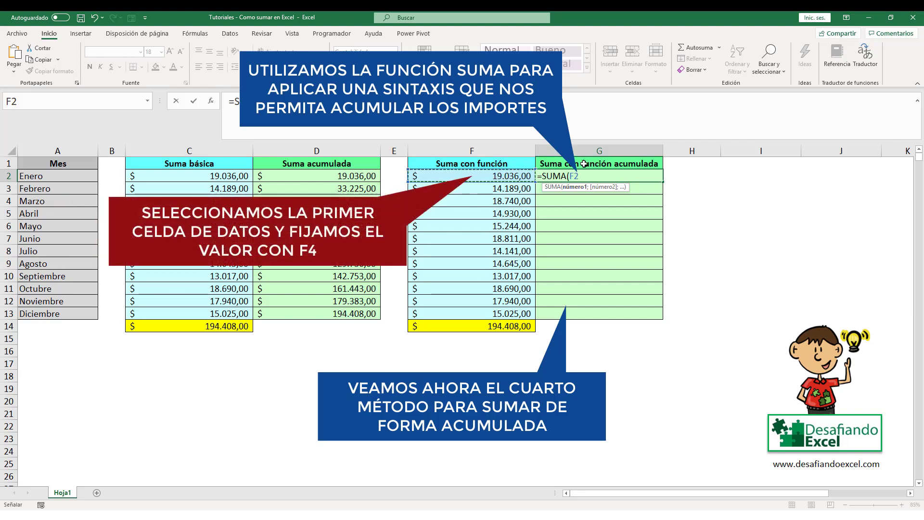
pyautogui.press('F4')
pyautogui.write('$F$2:')
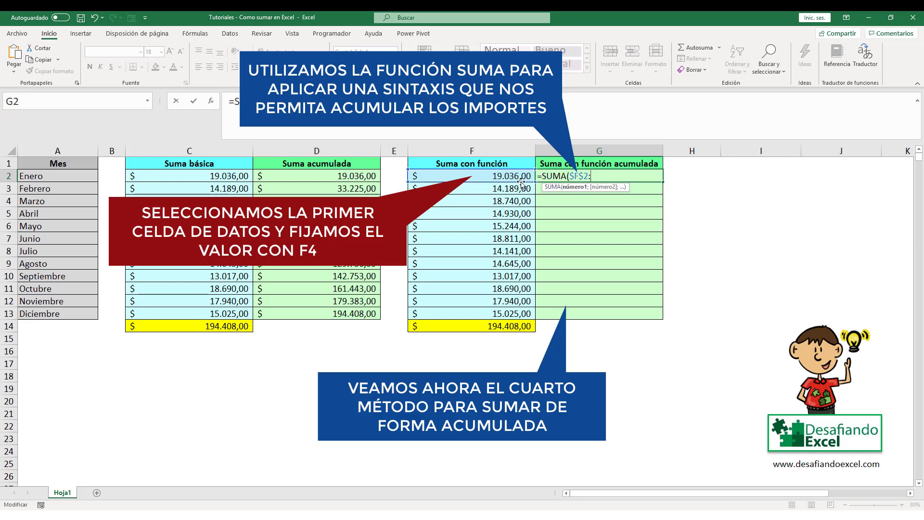
pyautogui.click(510, 177)
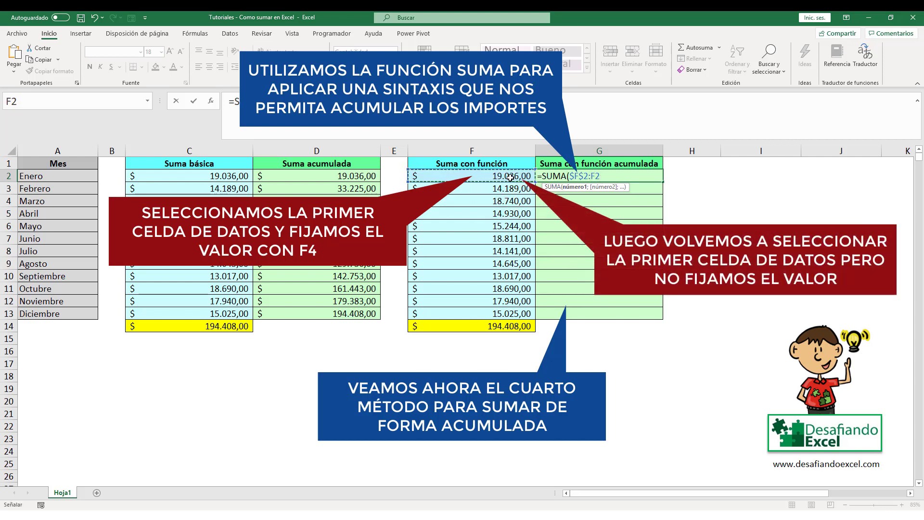
pyautogui.write(')')
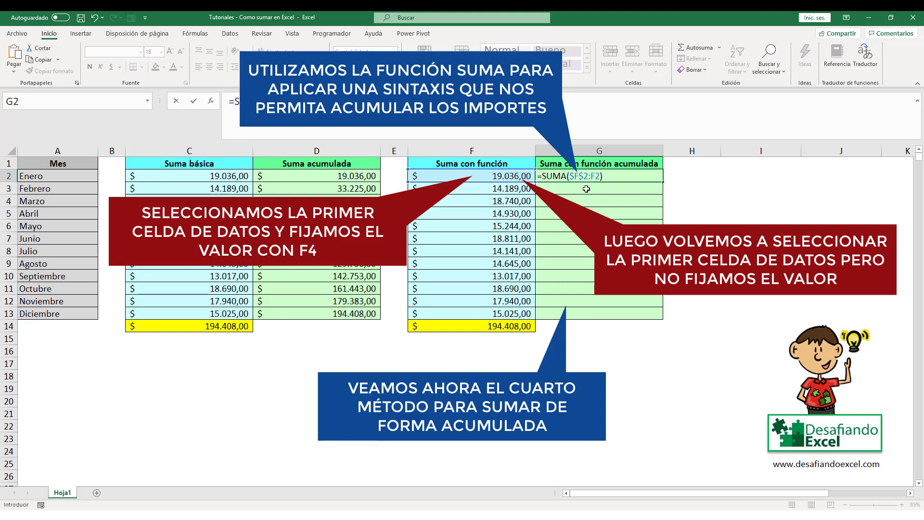
pyautogui.press('Return')
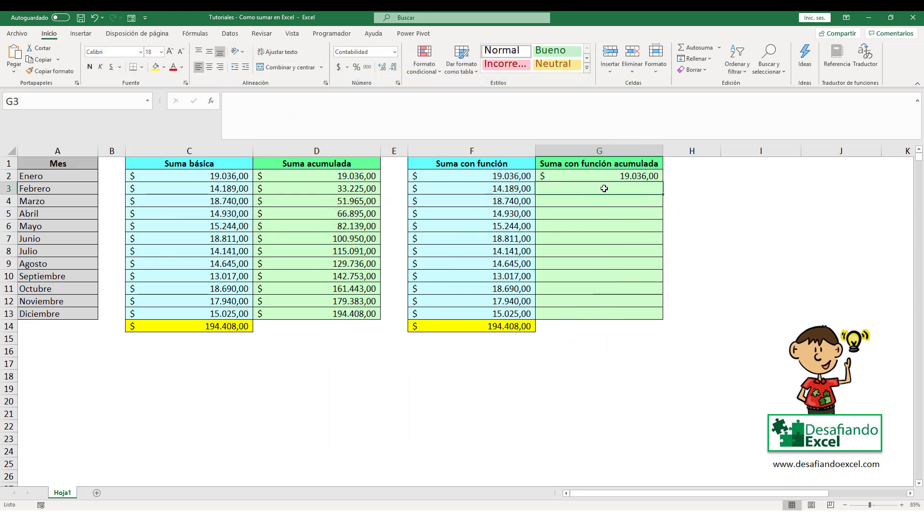
# Step: Fill the G2 formula down to G13 and ignore the error flags on those cells
pyautogui.click(645, 177)
pyautogui.moveTo(662, 182); pyautogui.dragTo(649, 321)
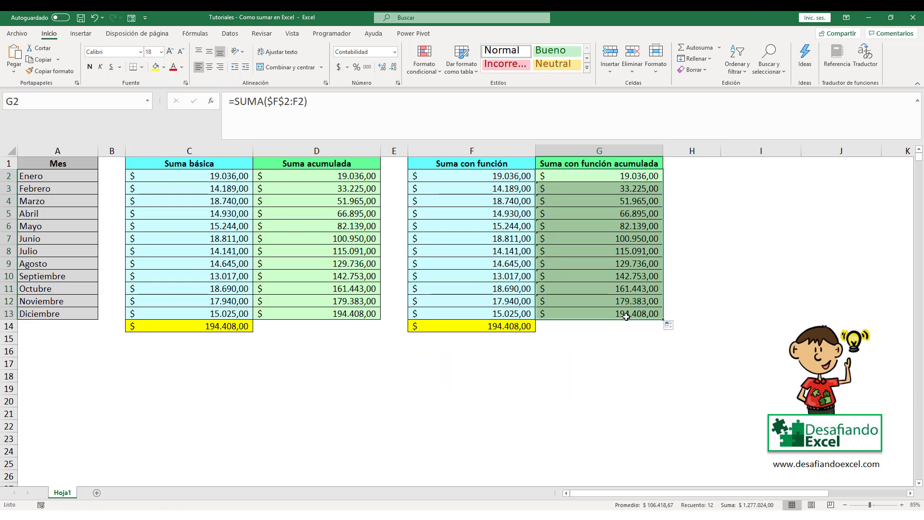
pyautogui.click(625, 317)
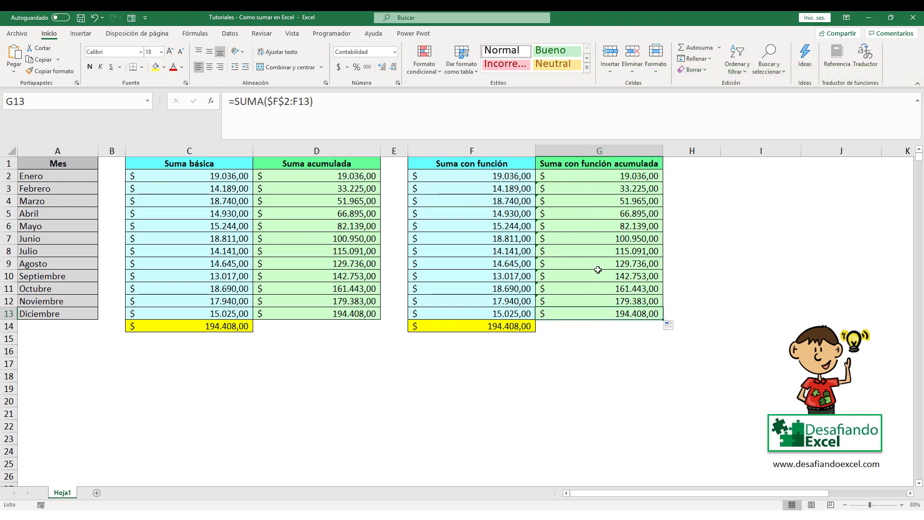
pyautogui.moveTo(572, 188); pyautogui.dragTo(561, 301)
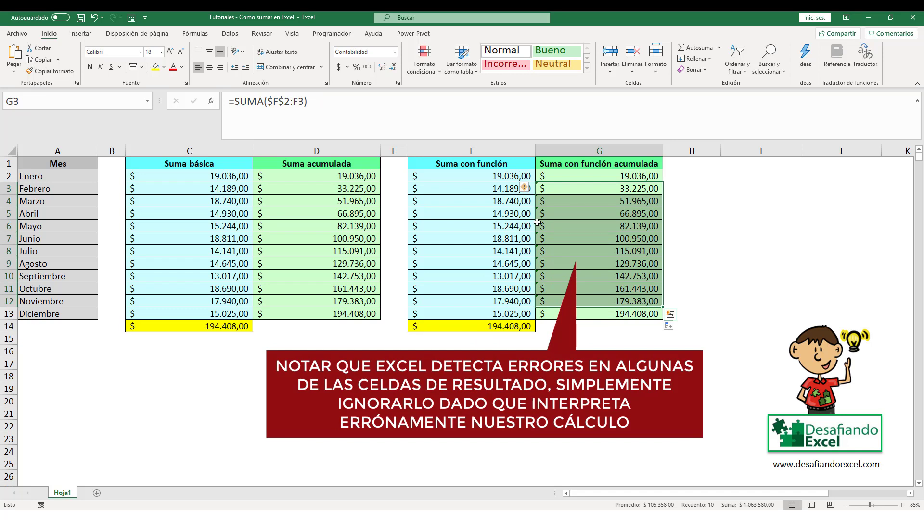
pyautogui.click(526, 188)
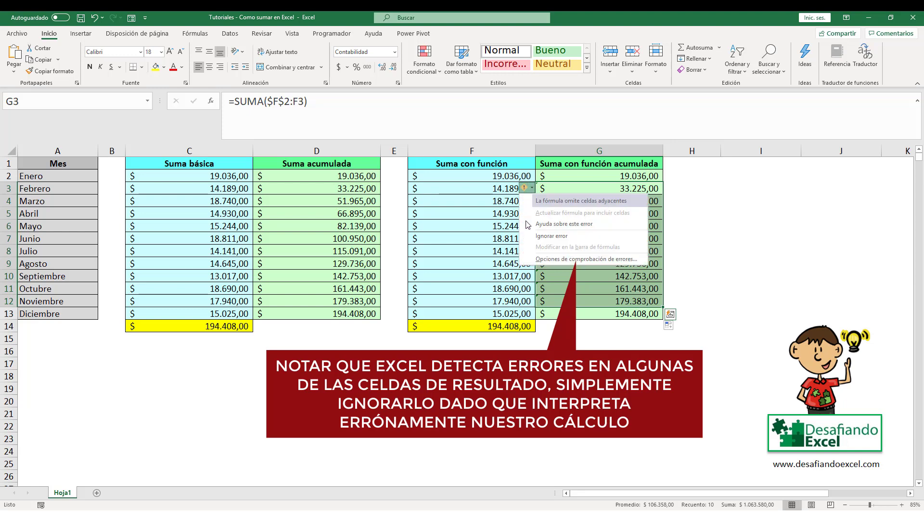
pyautogui.click(563, 237)
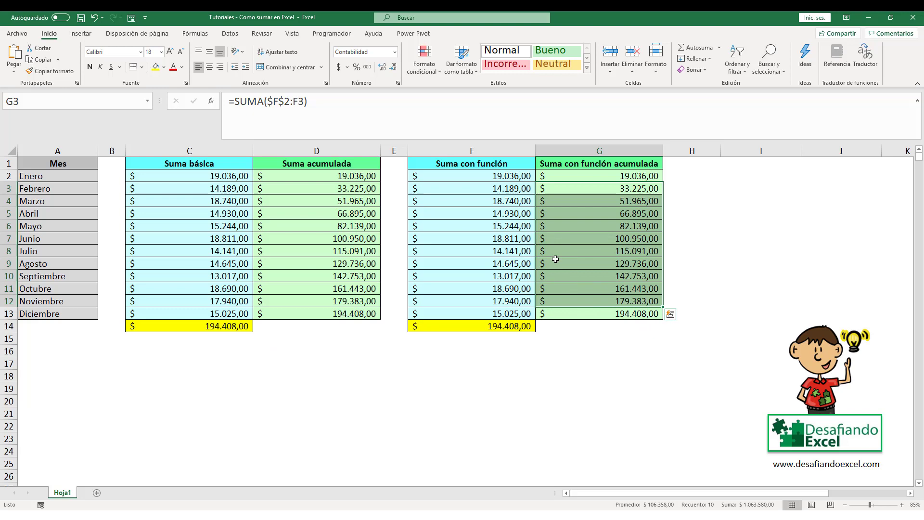
pyautogui.click(551, 349)
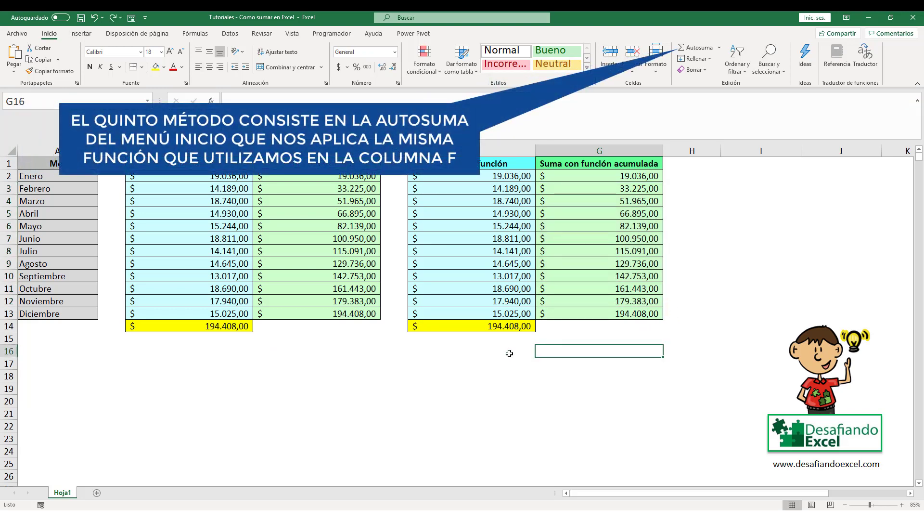
# Step: Delete the F14 total and rebuild it with AutoSum over F2:F13, giving =SUMA(F2:F13)
pyautogui.click(467, 327)
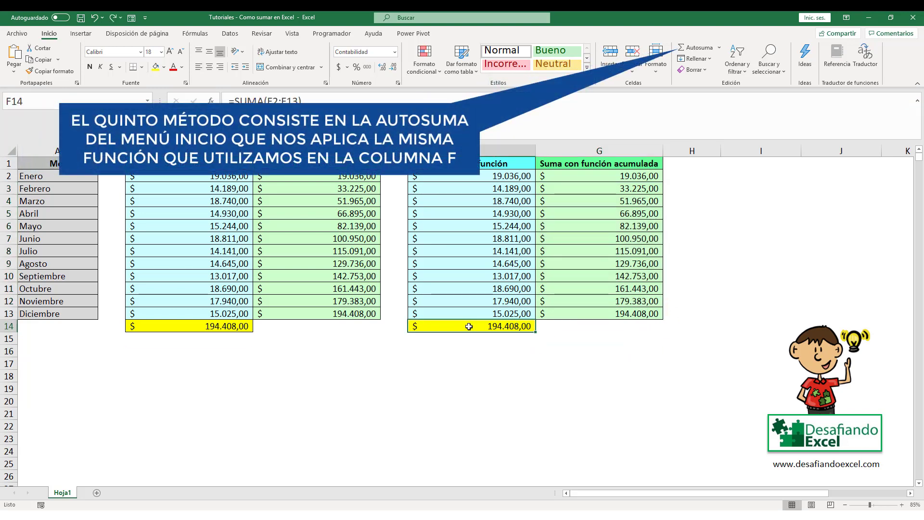
pyautogui.press('Delete')
pyautogui.click(475, 178)
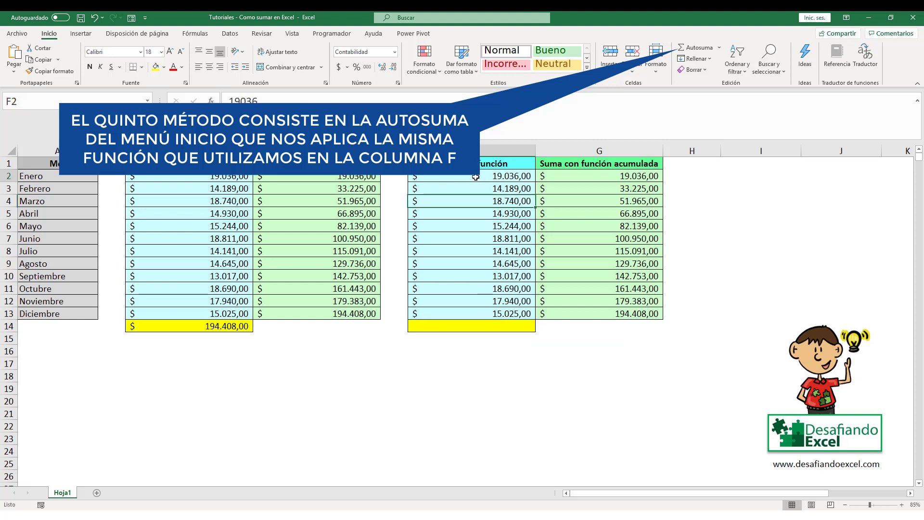
pyautogui.moveTo(476, 178); pyautogui.dragTo(481, 313)
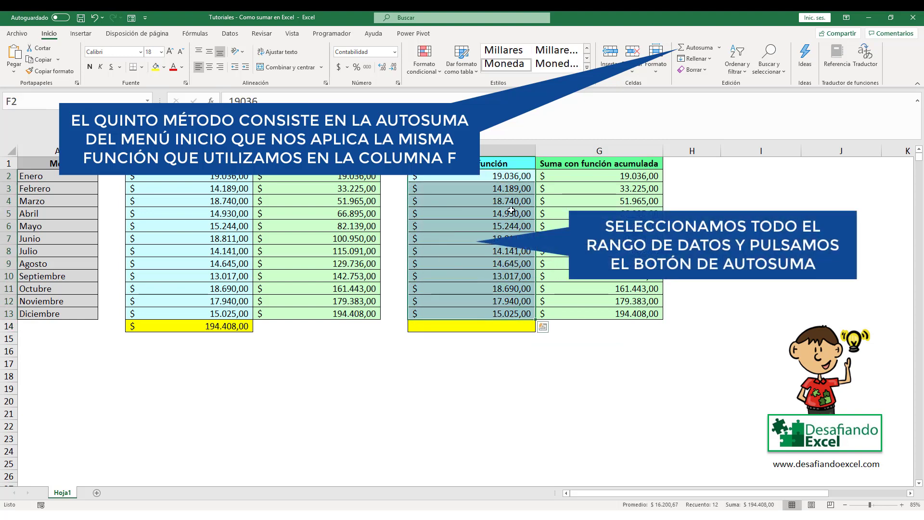
pyautogui.click(695, 47)
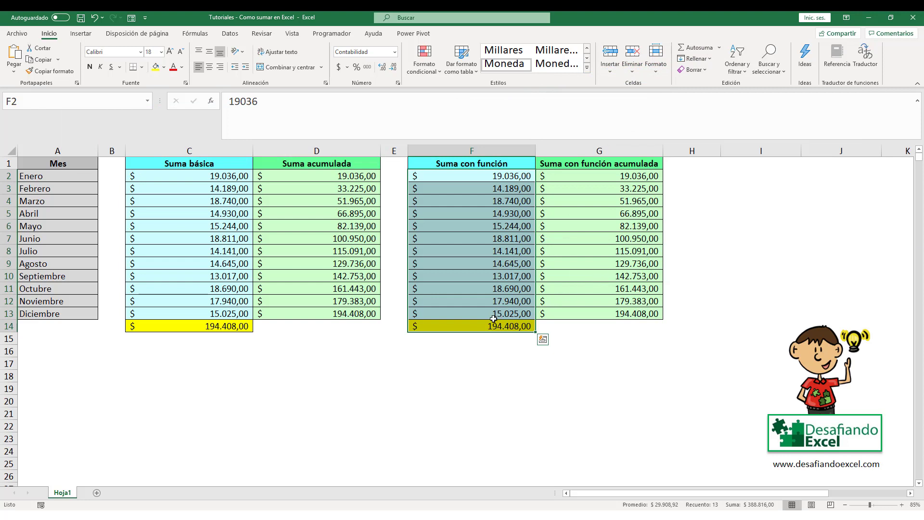
pyautogui.click(479, 326)
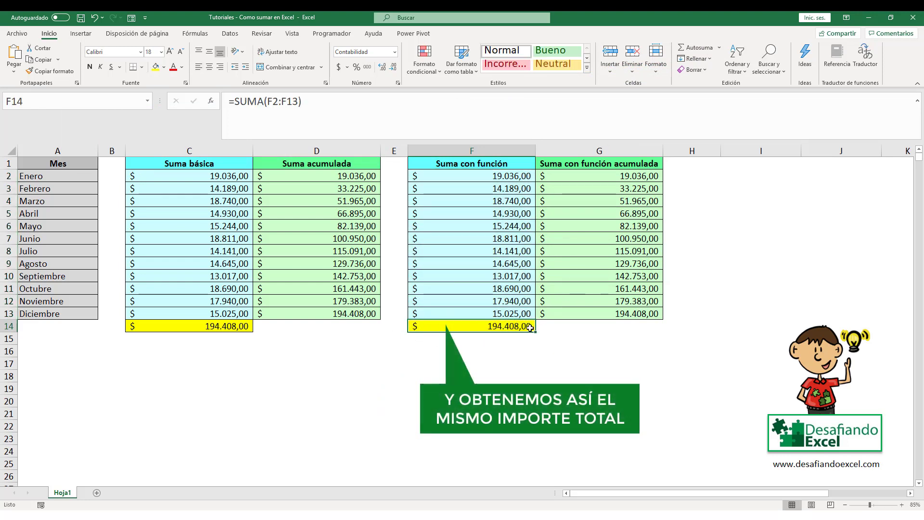